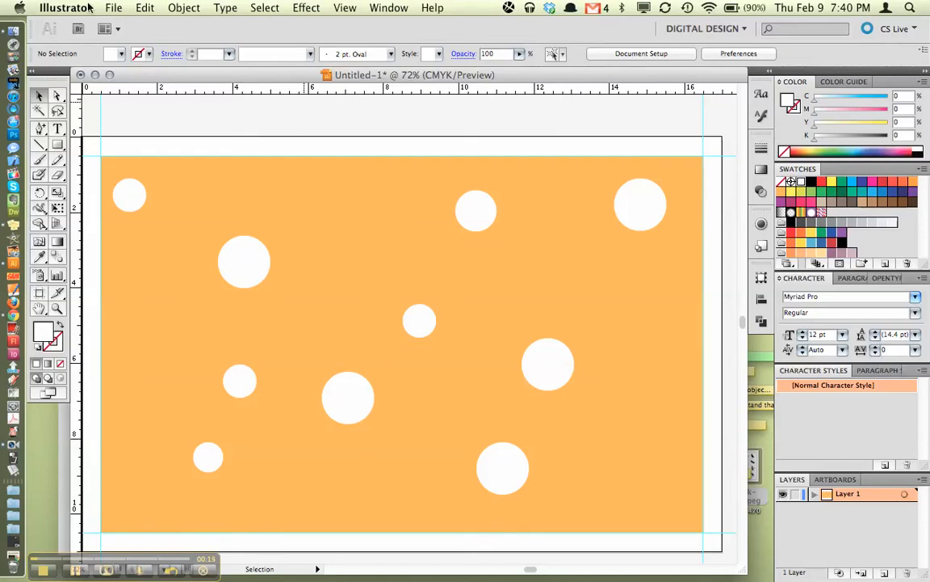
# Place the stock-vector-rodent pest JPEG from the Desktop as a linked image and enlarge it over the orange background
pyautogui.click(121, 8)
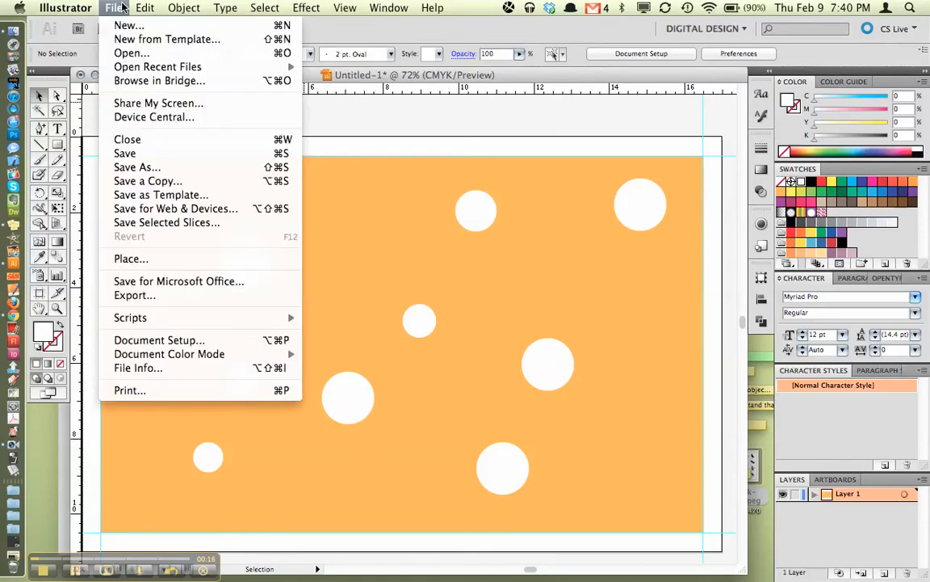
pyautogui.click(150, 259)
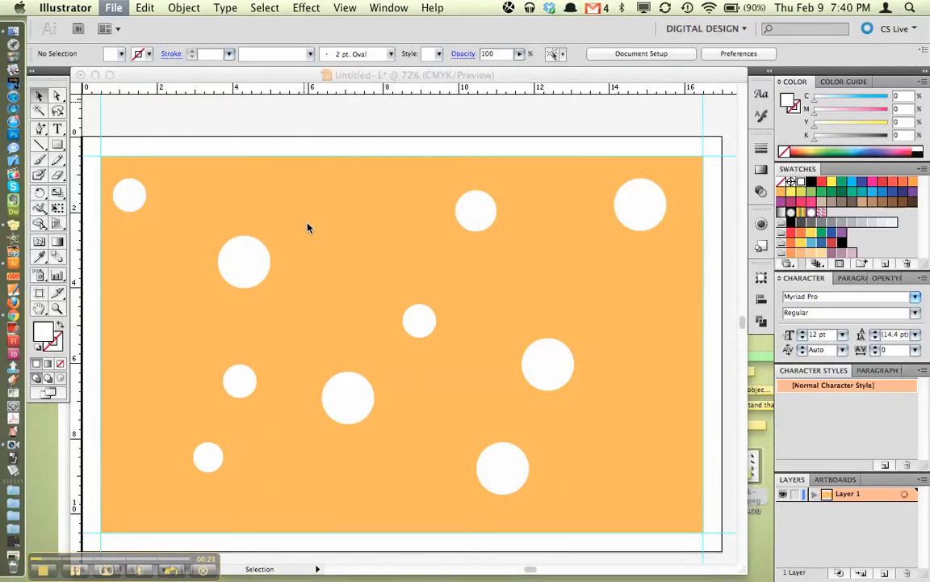
pyautogui.scroll(-8, 452, 202)
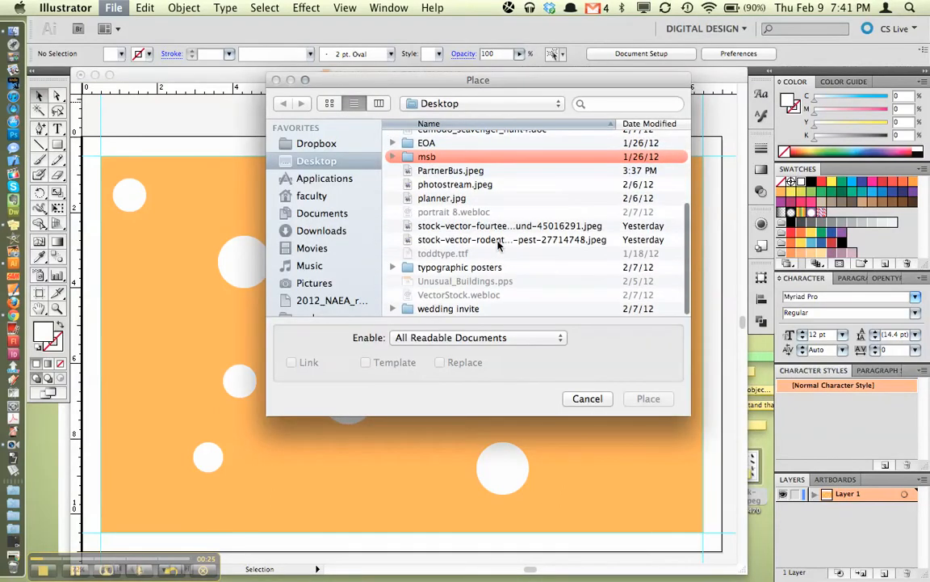
pyautogui.click(498, 243)
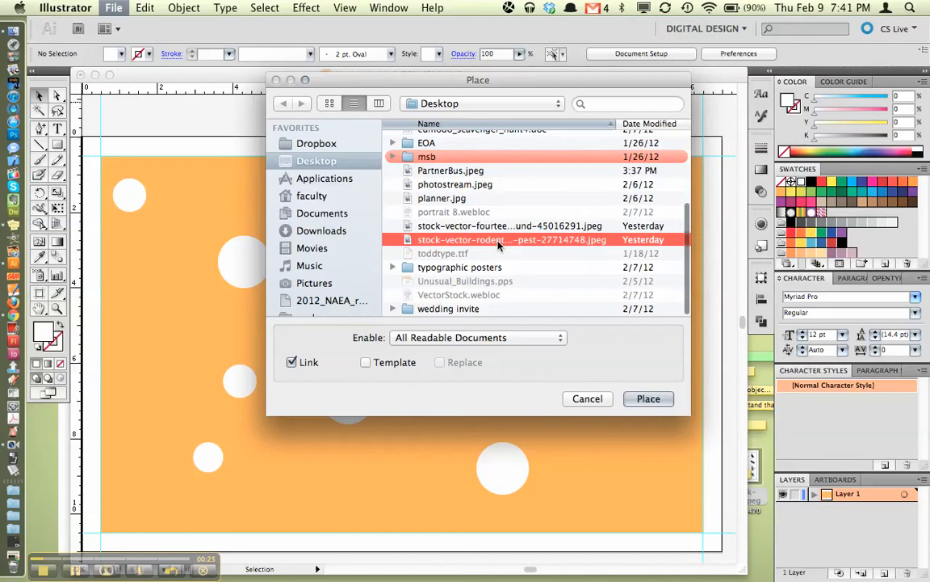
pyautogui.click(648, 399)
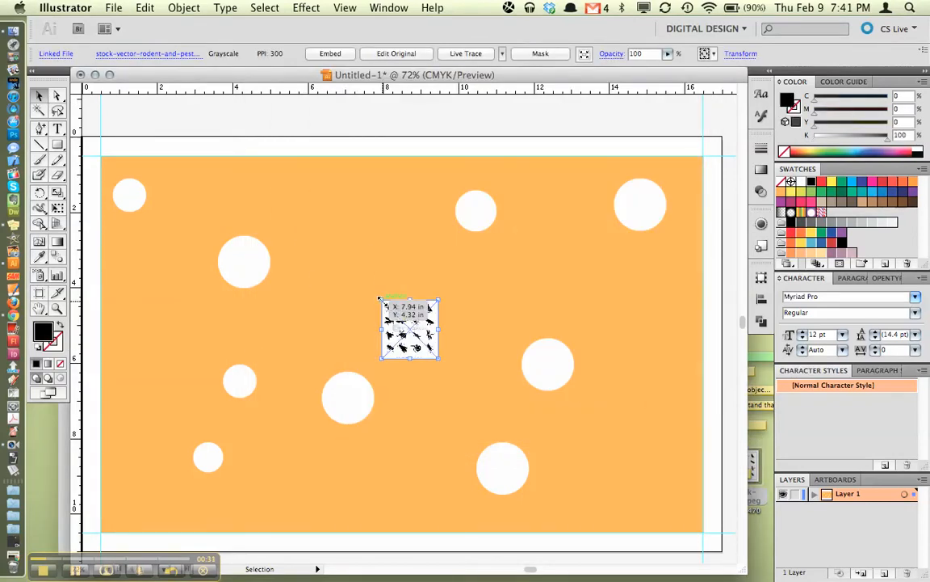
pyautogui.moveTo(380, 300); pyautogui.dragTo(230, 141)
pyautogui.moveTo(439, 357); pyautogui.dragTo(543, 466)
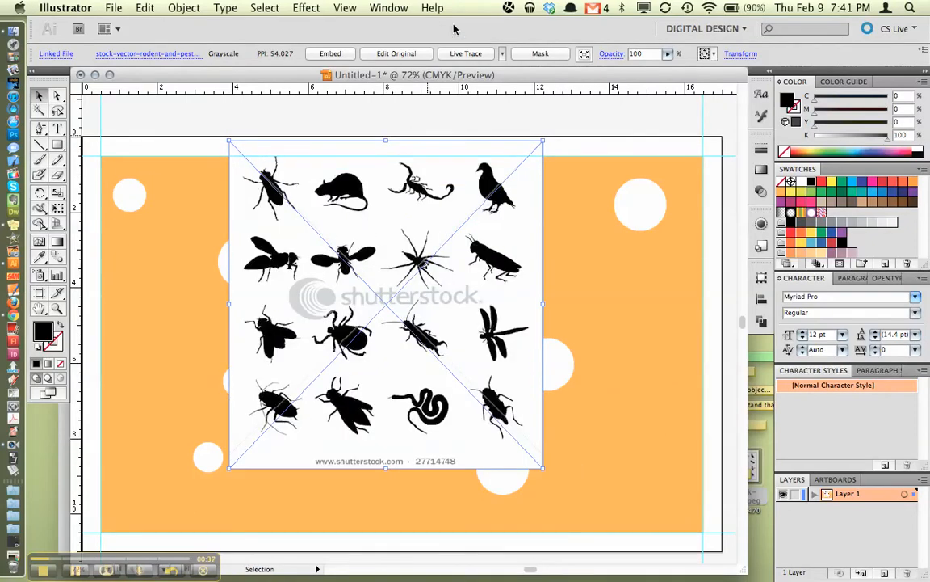
# Try Live Trace on the placed image with the Simple Trace and [Default] presets, undoing each trace
pyautogui.click(503, 54)
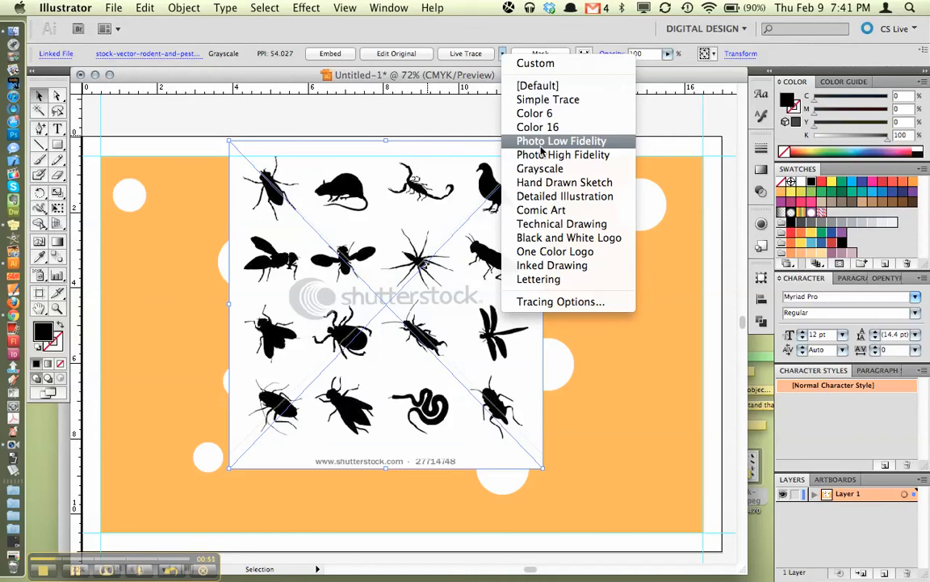
pyautogui.click(557, 103)
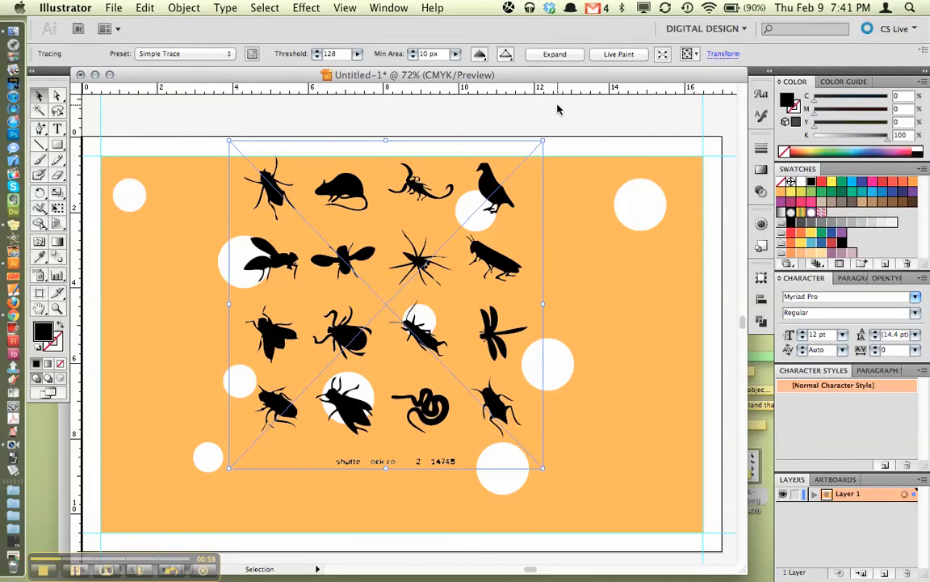
pyautogui.press('super+z')
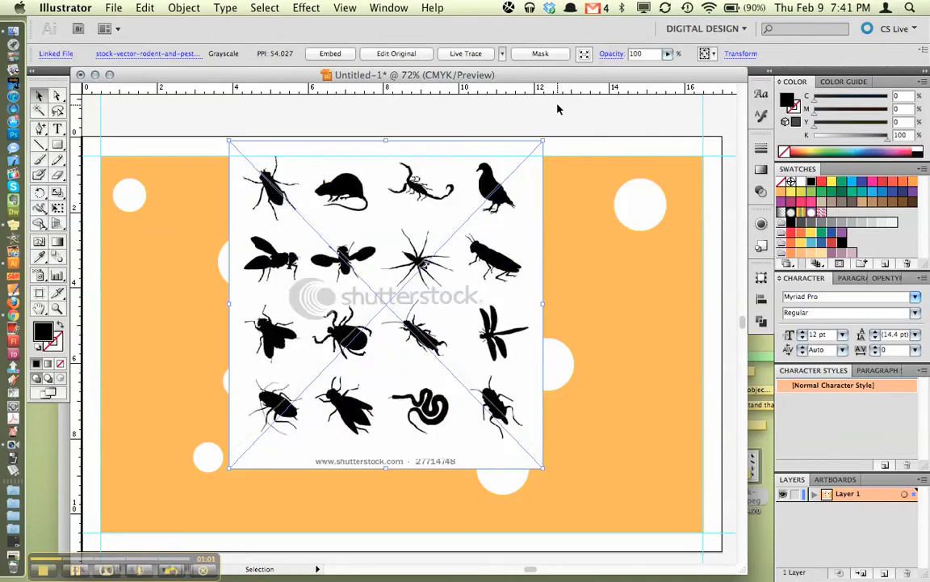
pyautogui.click(502, 55)
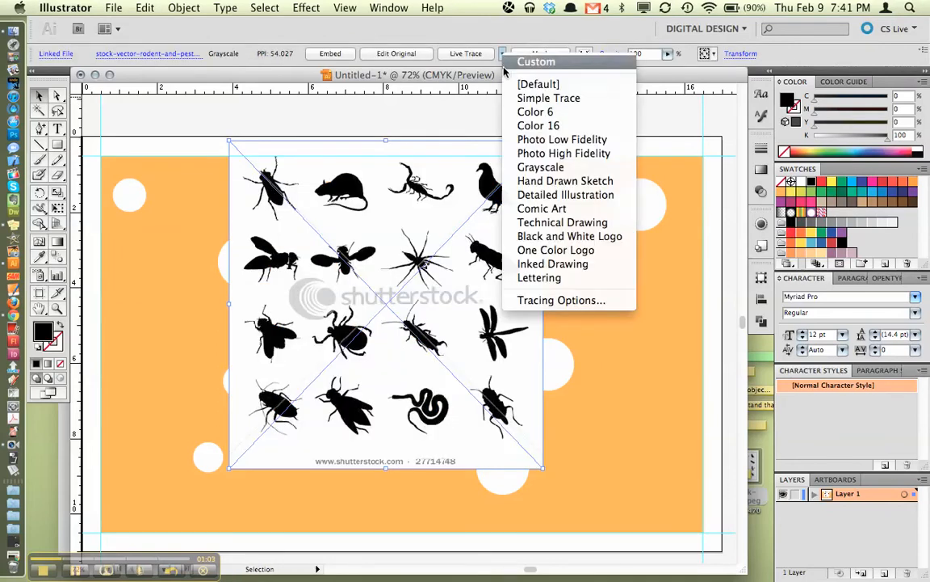
pyautogui.click(544, 61)
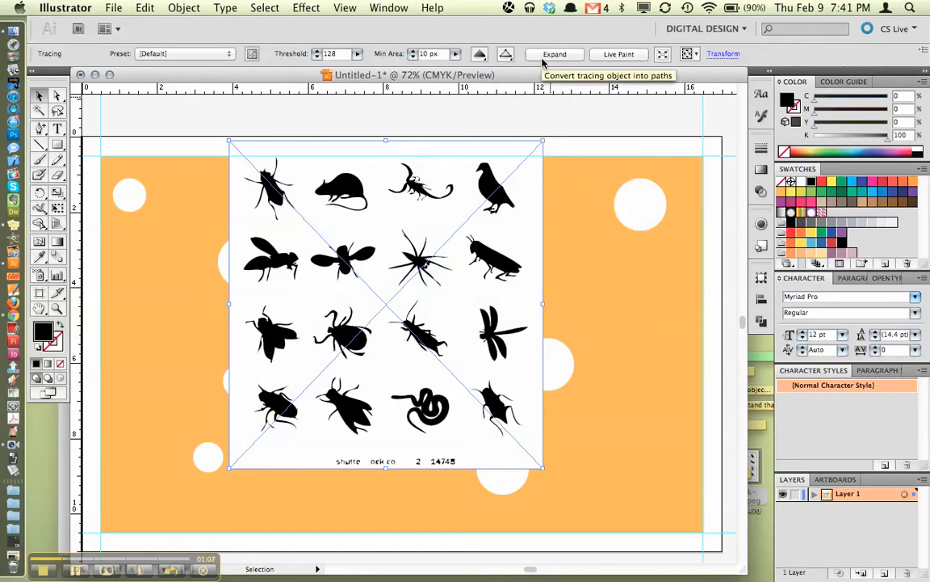
pyautogui.press('super+z')
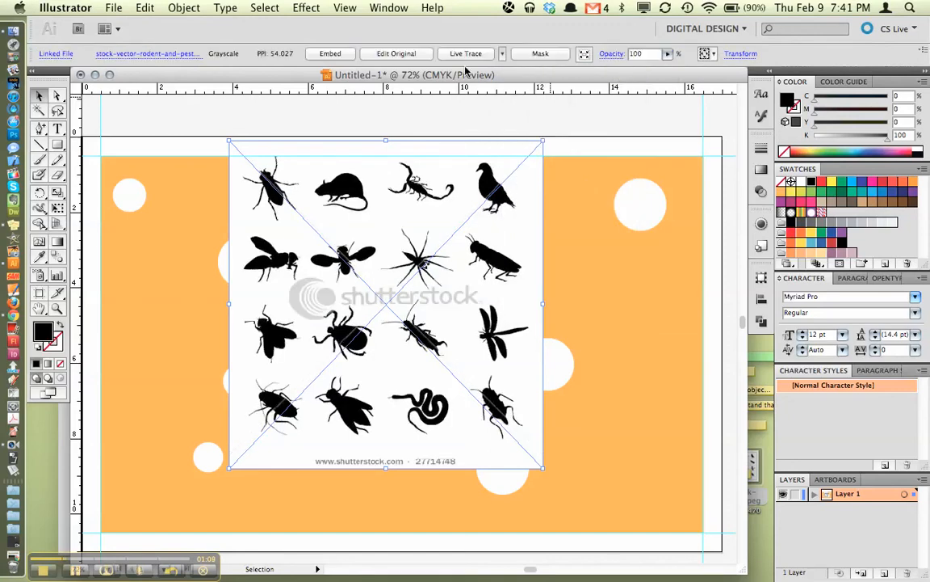
# Open the Tracing Options for the placed image, try the Grayscale and Color modes, and settle on Black and White
pyautogui.click(500, 54)
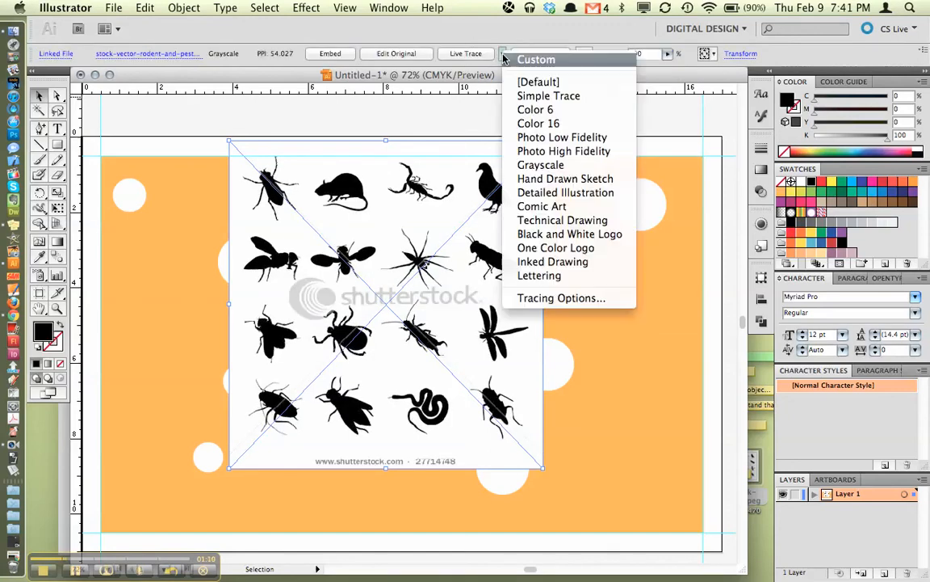
pyautogui.click(517, 271)
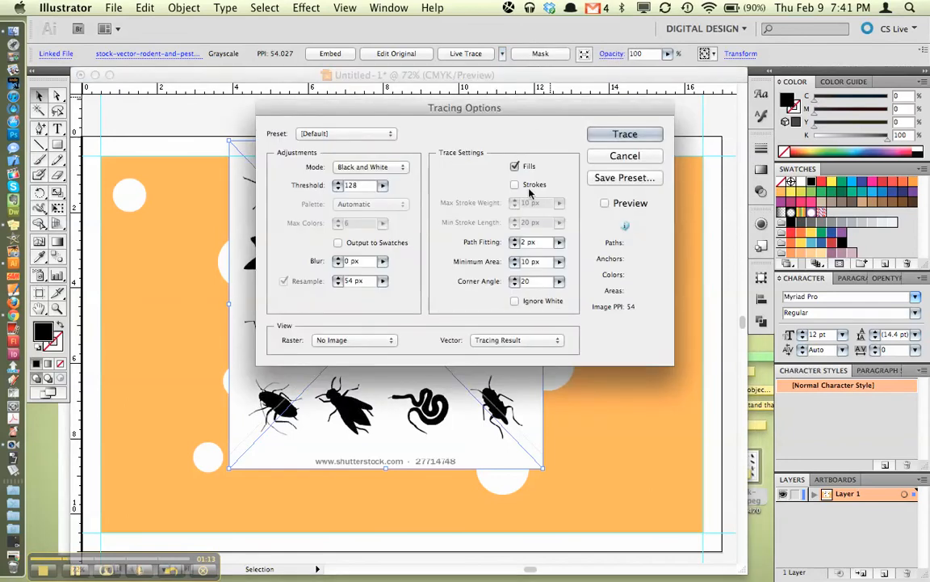
pyautogui.moveTo(404, 108)
pyautogui.mouseDown()
pyautogui.moveTo(549, 37)
pyautogui.moveTo(513, 35)
pyautogui.mouseUp()
pyautogui.click(487, 94)
pyautogui.click(487, 86)
pyautogui.click(491, 95)
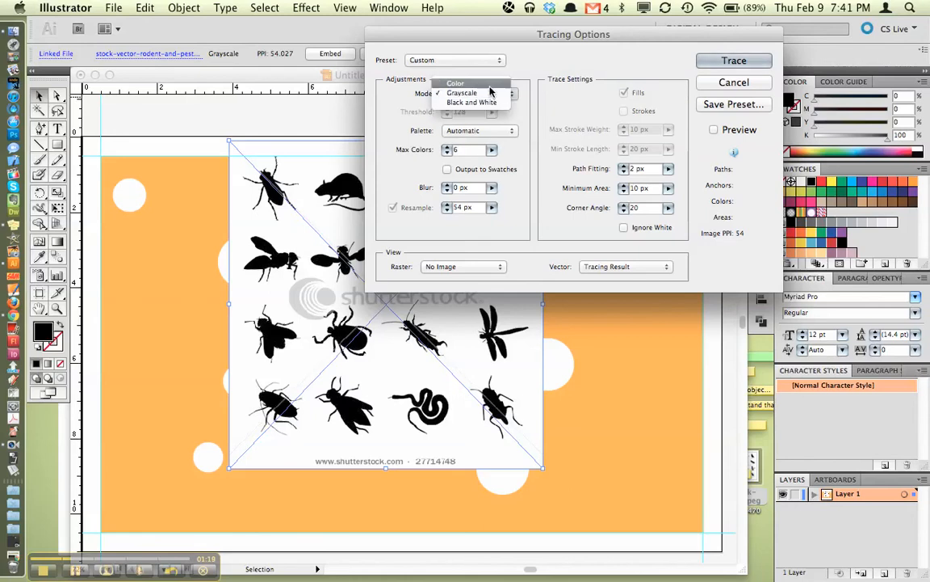
pyautogui.click(484, 81)
pyautogui.click(492, 97)
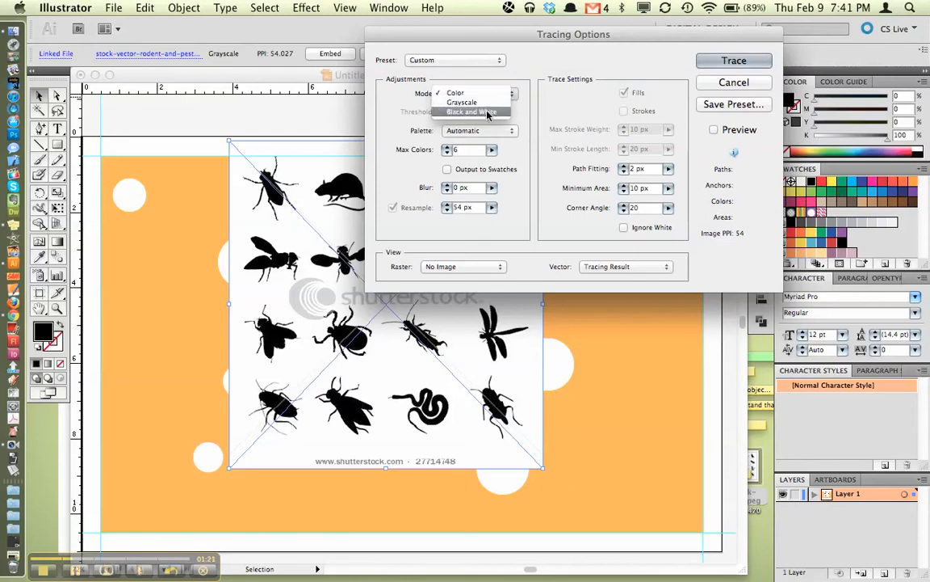
pyautogui.click(486, 114)
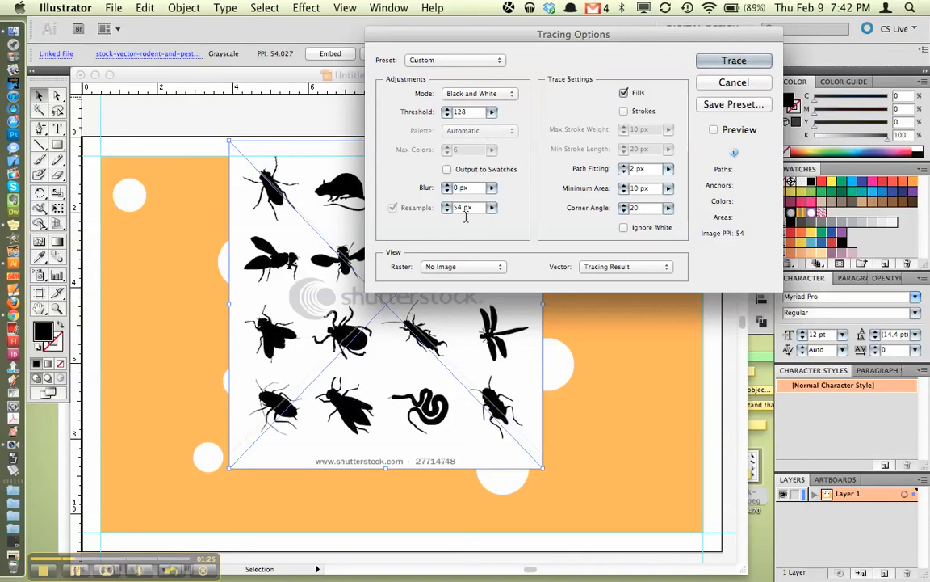
# Try a tracing blur of 11 px and return it to 0 px
pyautogui.click(492, 187)
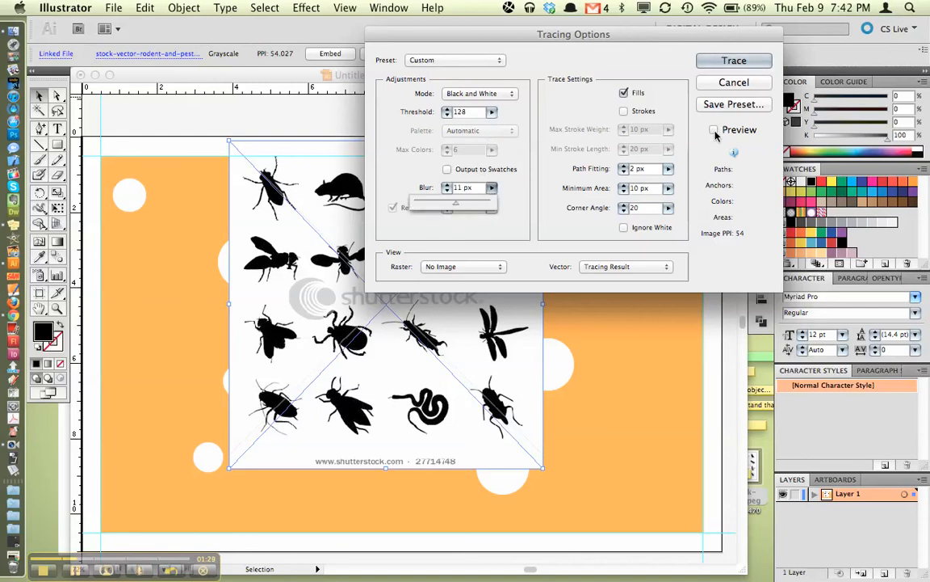
pyautogui.click(493, 187)
pyautogui.moveTo(456, 207); pyautogui.dragTo(394, 202)
pyautogui.click(493, 188)
# Set the tracing Resample to 110 px with the preview turned on and trace the image
pyautogui.click(492, 207)
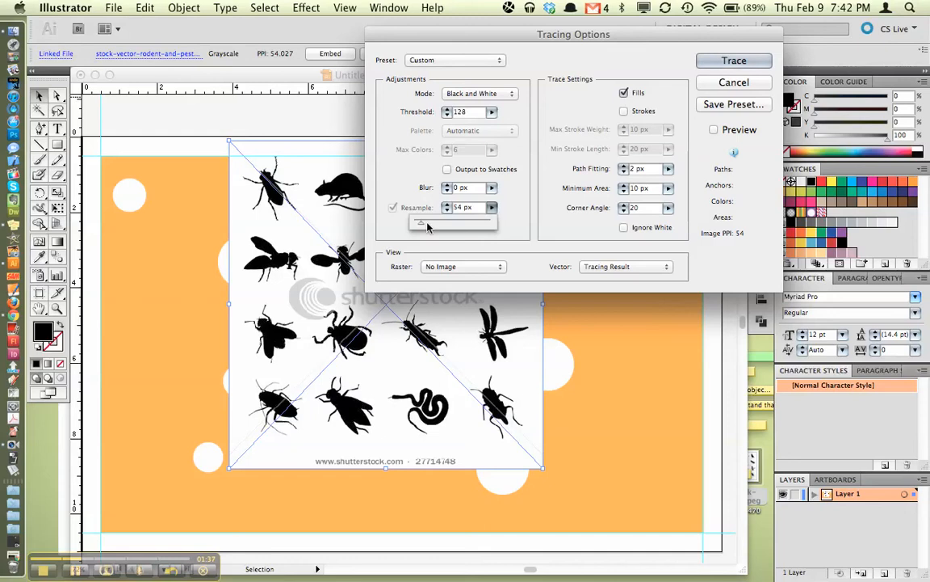
pyautogui.click(492, 207)
pyautogui.moveTo(487, 228); pyautogui.dragTo(420, 224)
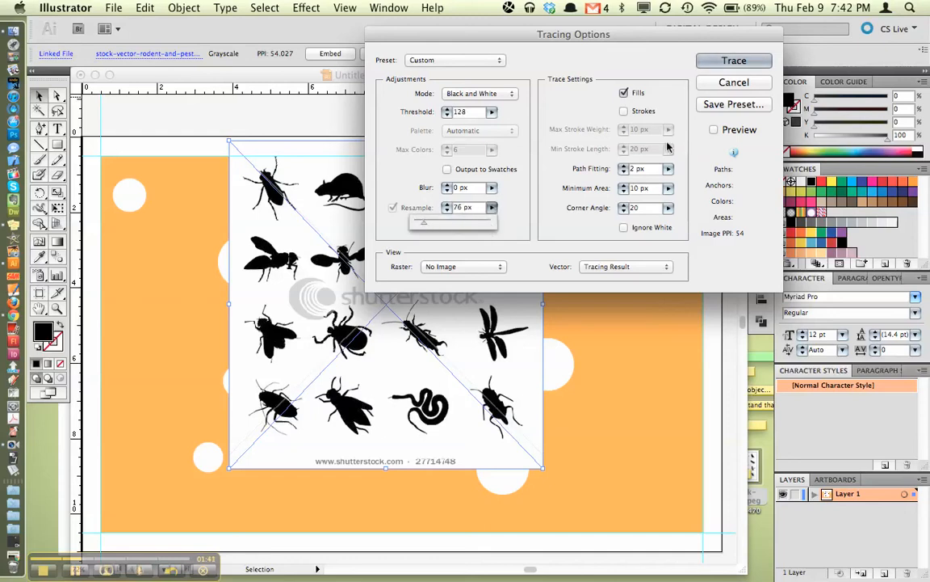
pyautogui.click(711, 133)
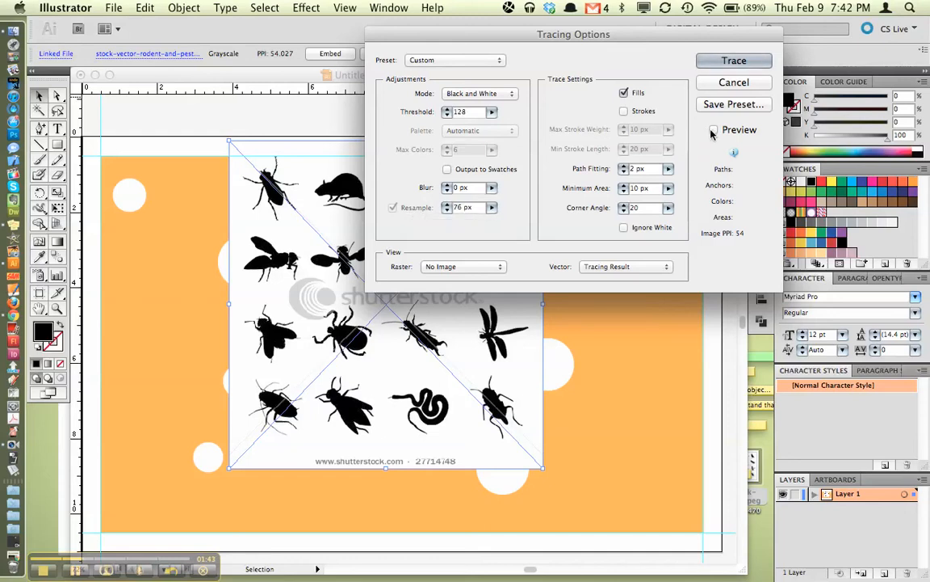
pyautogui.click(712, 131)
pyautogui.click(492, 208)
pyautogui.click(451, 224)
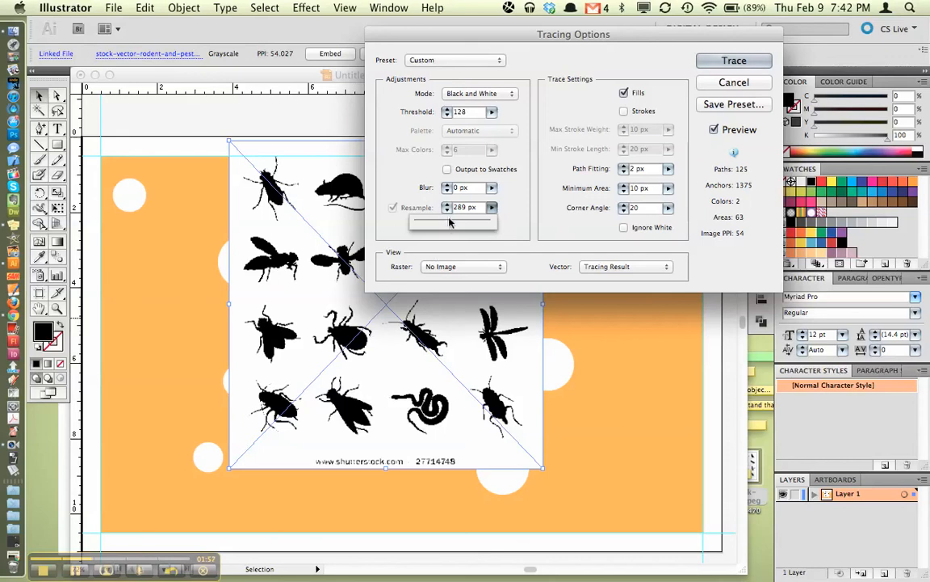
pyautogui.moveTo(450, 226); pyautogui.dragTo(430, 226)
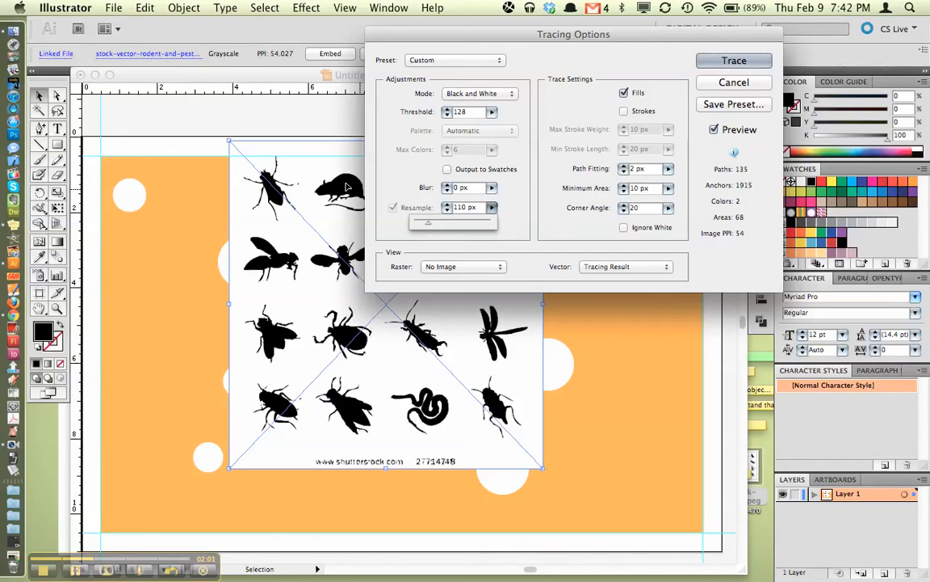
pyautogui.click(734, 68)
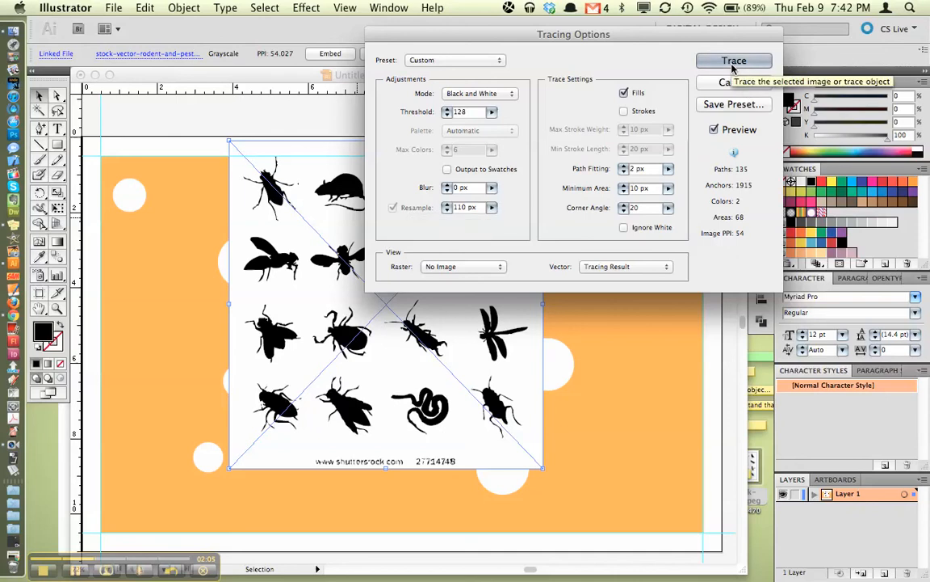
pyautogui.click(733, 67)
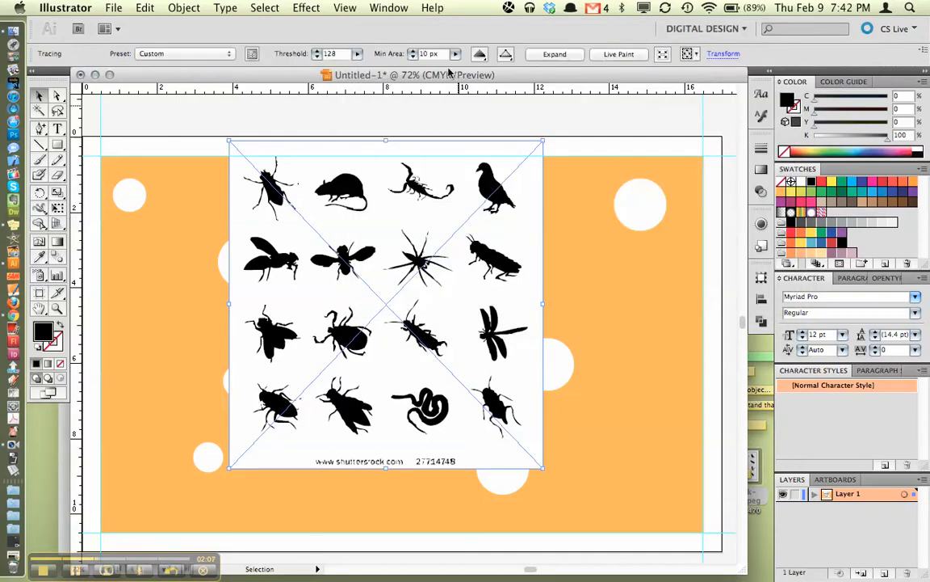
# Expand the traced image into paths and ungroup the result
pyautogui.click(546, 55)
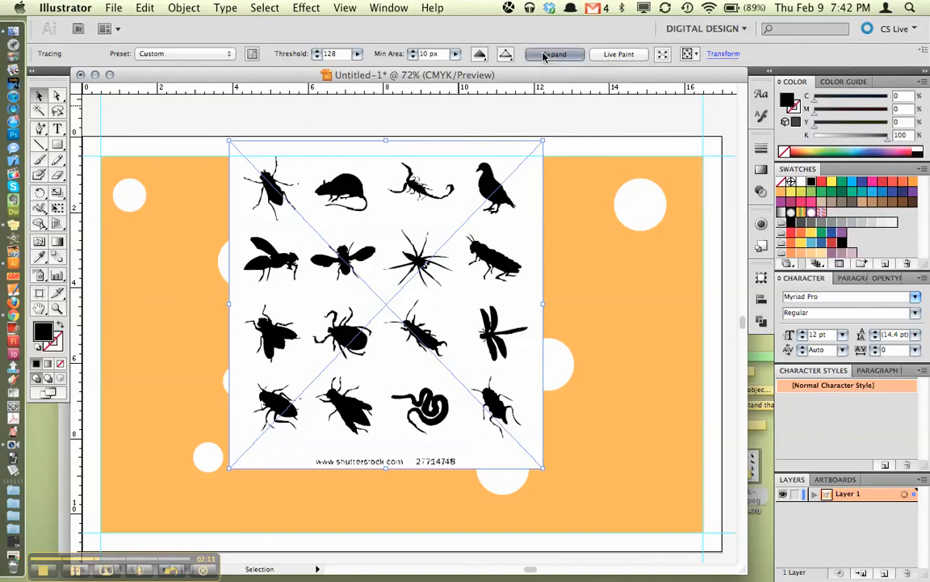
pyautogui.click(204, 7)
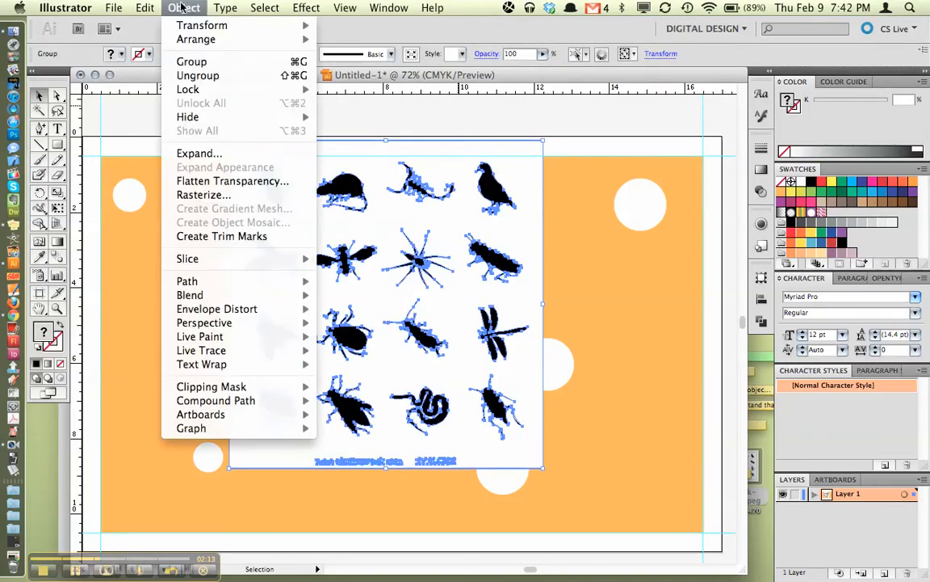
pyautogui.click(209, 79)
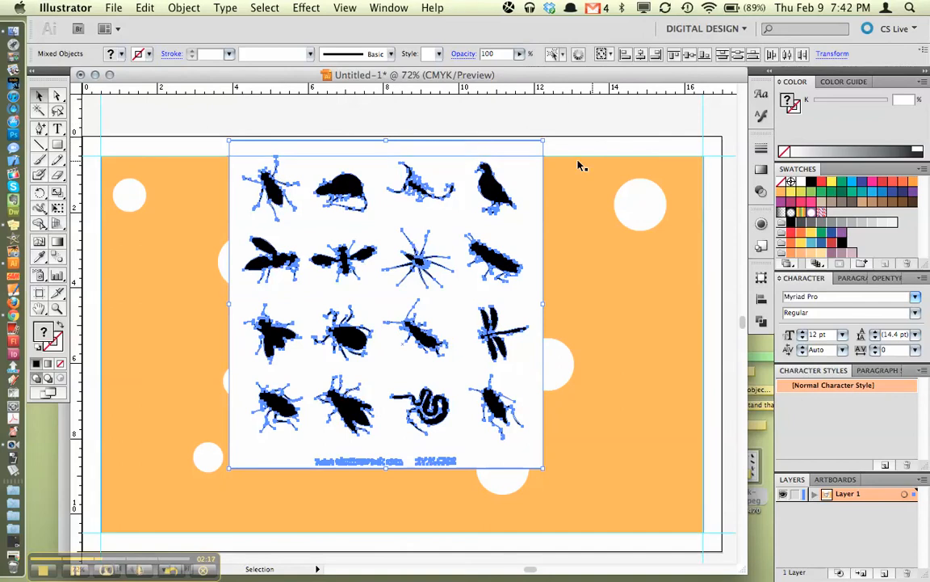
# Move the whole traced artwork off the artboard onto the empty canvas to its right
pyautogui.moveTo(245, 151); pyautogui.dragTo(734, 153)
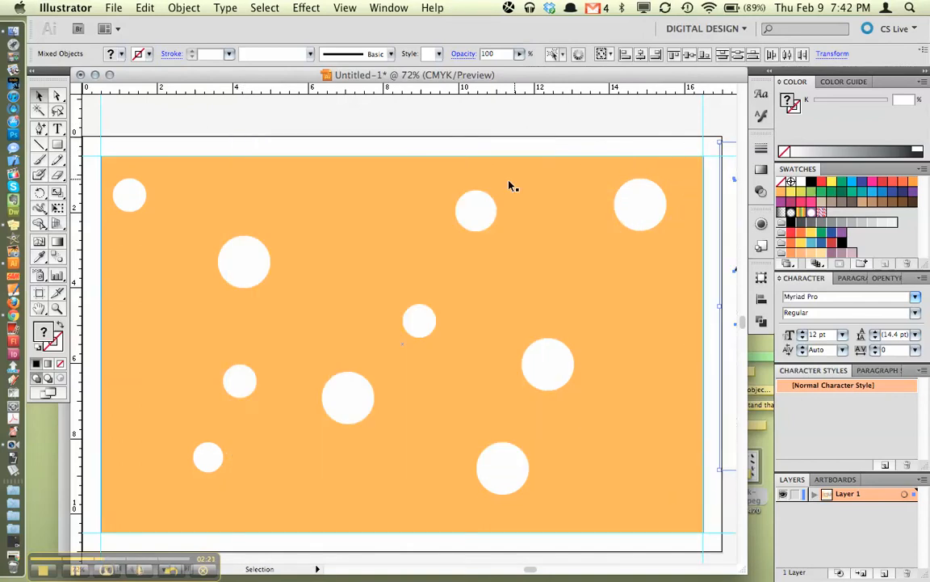
pyautogui.hscroll(10, 457, 161)
pyautogui.moveTo(389, 146); pyautogui.dragTo(421, 151)
# Delete the white background shape surrounding the traced animal silhouettes
pyautogui.click(417, 137)
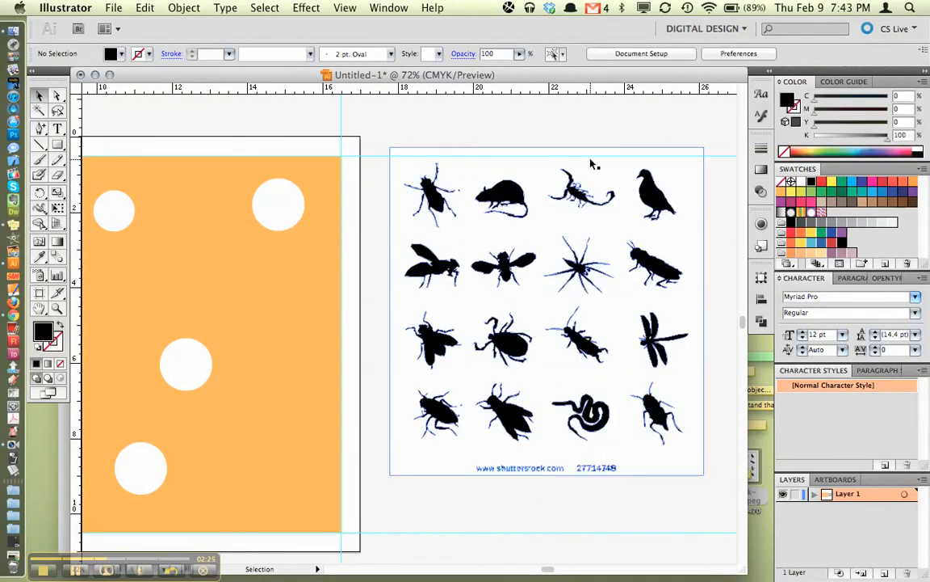
pyautogui.click(693, 153)
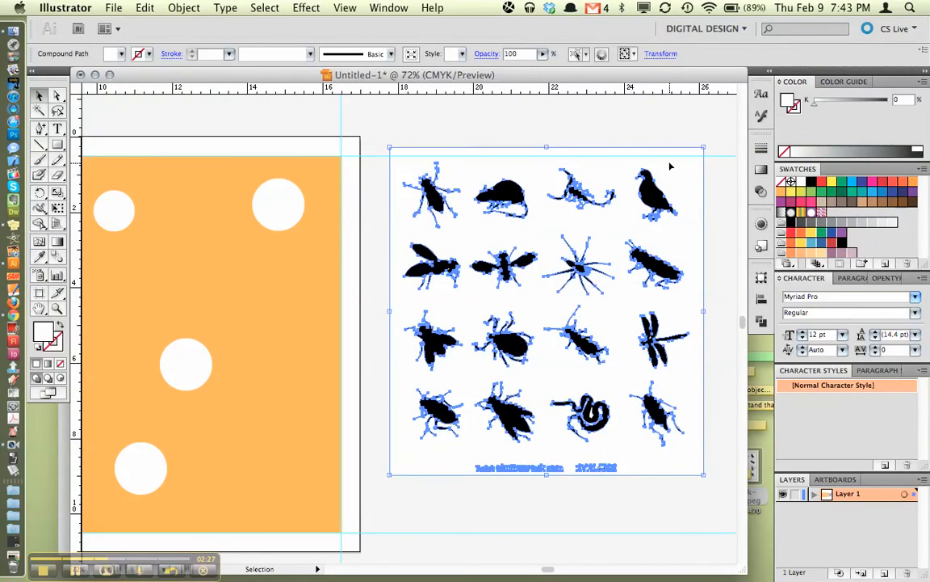
pyautogui.click(670, 169)
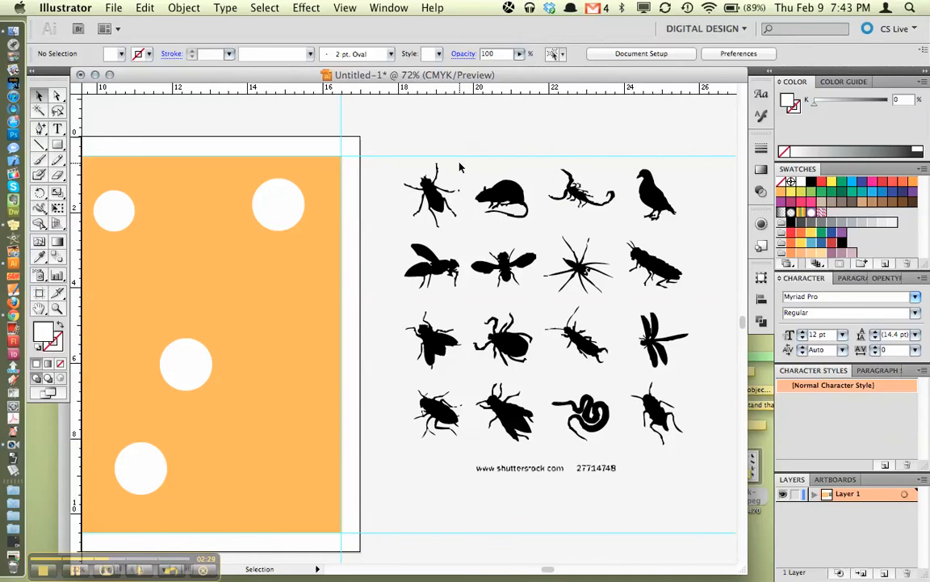
# Delete all the other animal silhouettes, the website text and the stray speck, keeping only the rat
pyautogui.moveTo(703, 514); pyautogui.dragTo(564, 151)
pyautogui.press('Delete')
pyautogui.moveTo(615, 495); pyautogui.dragTo(394, 252)
pyautogui.press('Delete')
pyautogui.moveTo(482, 312); pyautogui.dragTo(394, 142)
pyautogui.click(474, 257)
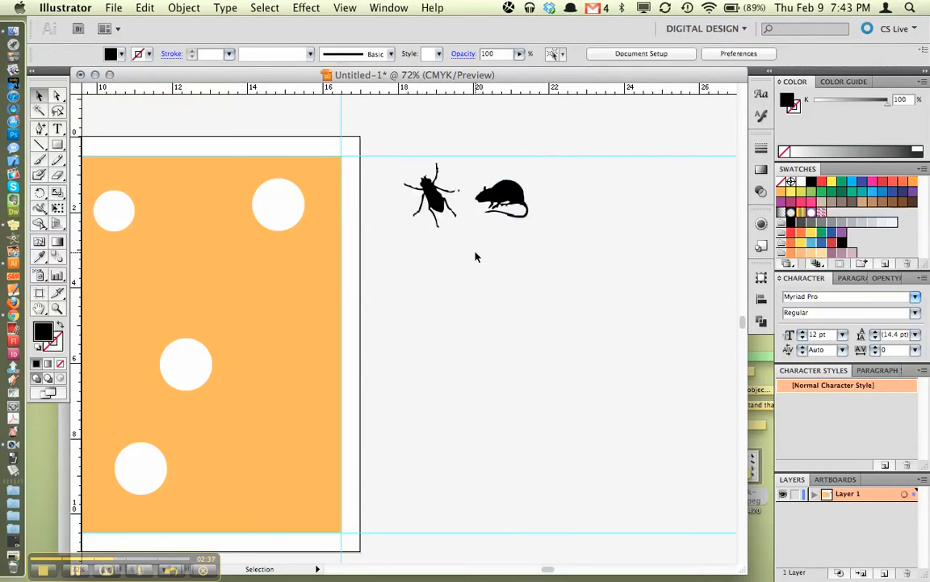
pyautogui.moveTo(452, 254); pyautogui.dragTo(362, 103)
pyautogui.press('Delete')
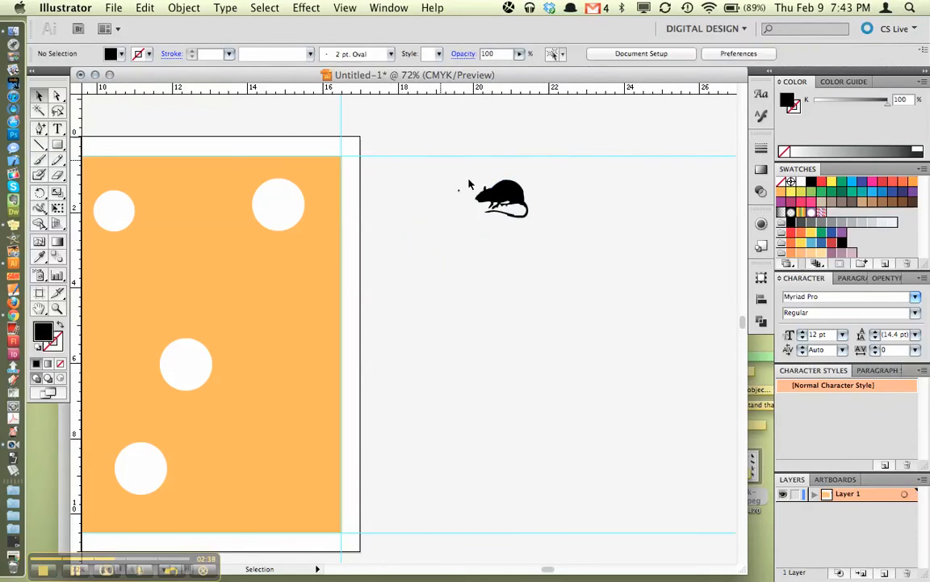
pyautogui.moveTo(460, 206); pyautogui.dragTo(440, 155)
pyautogui.press('Delete')
pyautogui.doubleClick(502, 198)
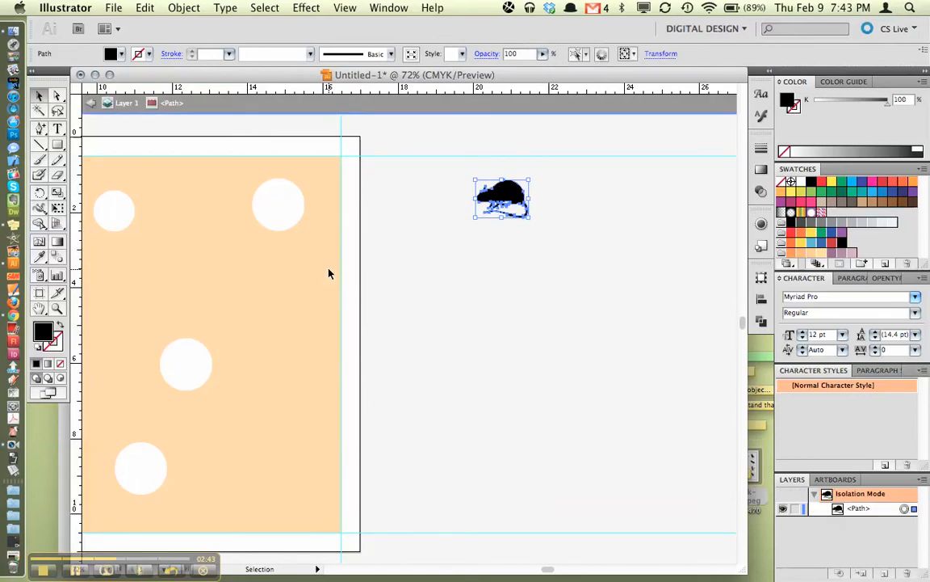
pyautogui.click(90, 102)
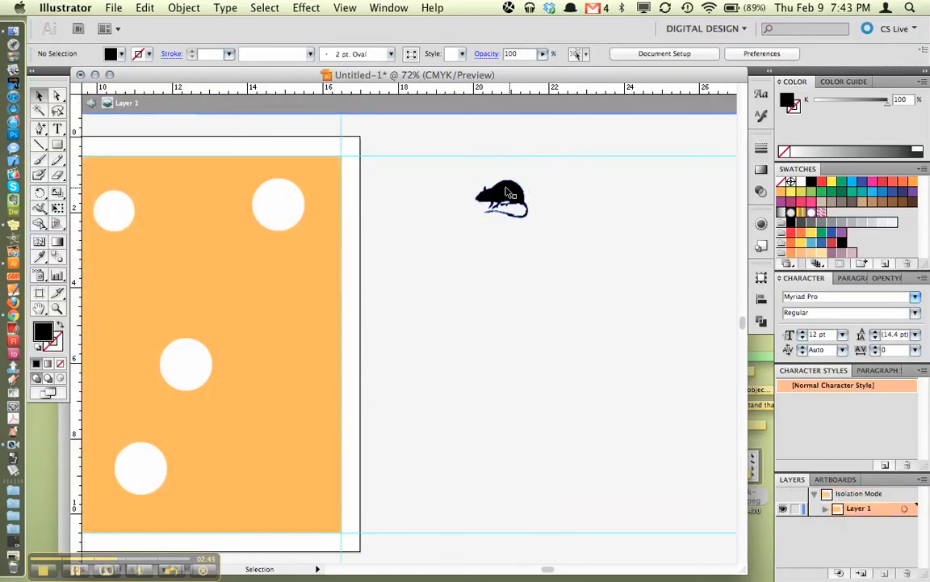
pyautogui.click(526, 192)
pyautogui.click(88, 101)
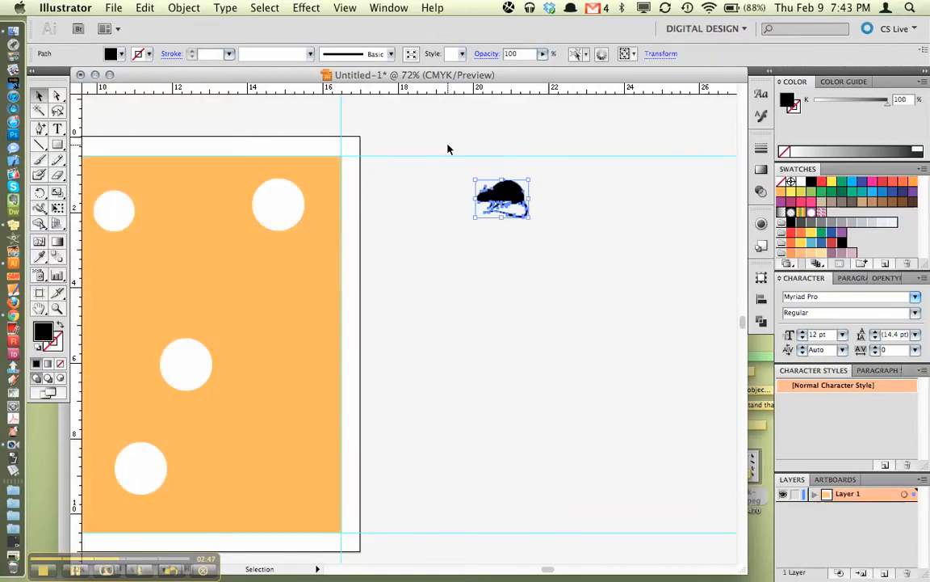
# Move the rat silhouette onto the orange background and enlarge it to about 5 inches wide, slightly below the middle of the artboard
pyautogui.moveTo(502, 194); pyautogui.dragTo(189, 307)
pyautogui.hscroll(-10, 189, 307)
pyautogui.scroll(-1, 189, 307)
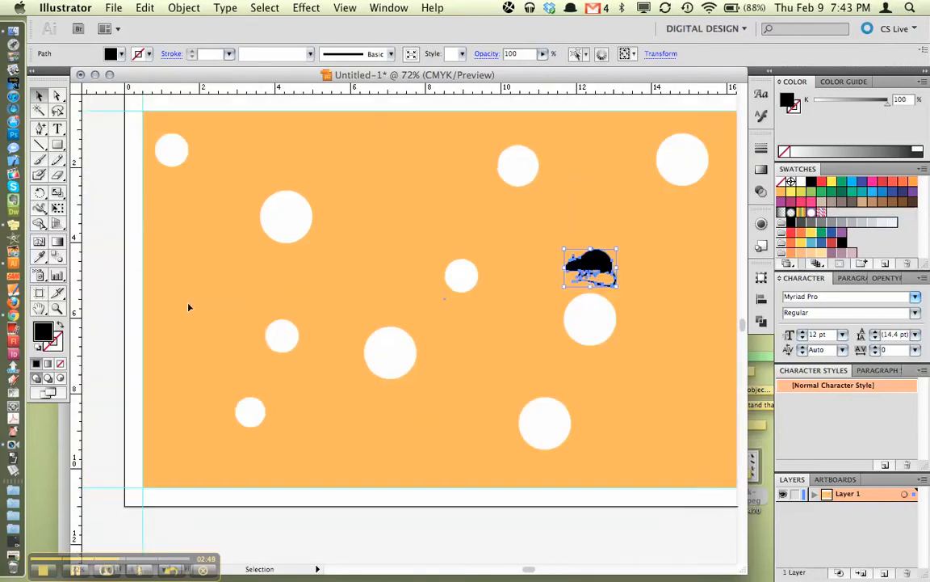
pyautogui.hscroll(-7, 189, 307)
pyautogui.hscroll(6, 189, 307)
pyautogui.scroll(2, 189, 307)
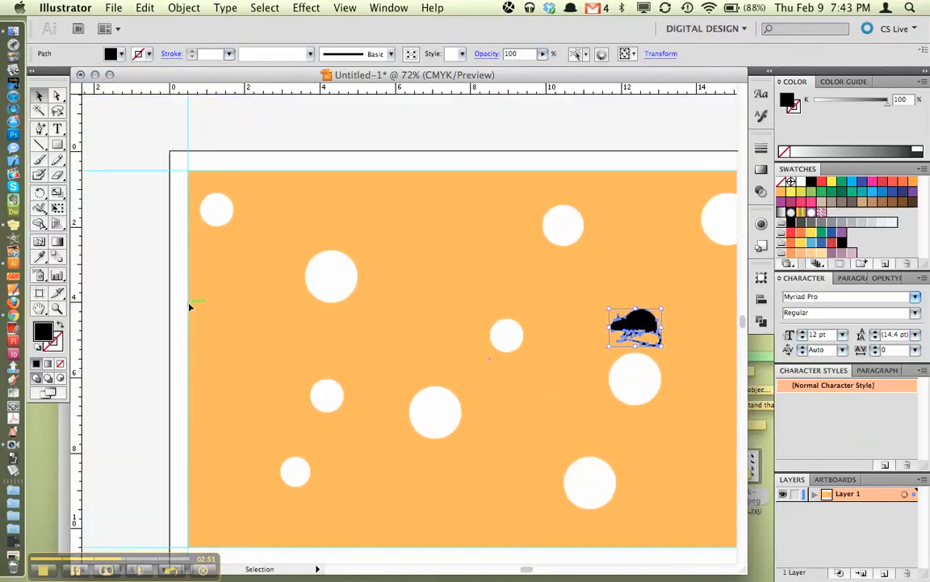
pyautogui.moveTo(607, 308); pyautogui.dragTo(332, 212)
pyautogui.moveTo(583, 260); pyautogui.dragTo(565, 368)
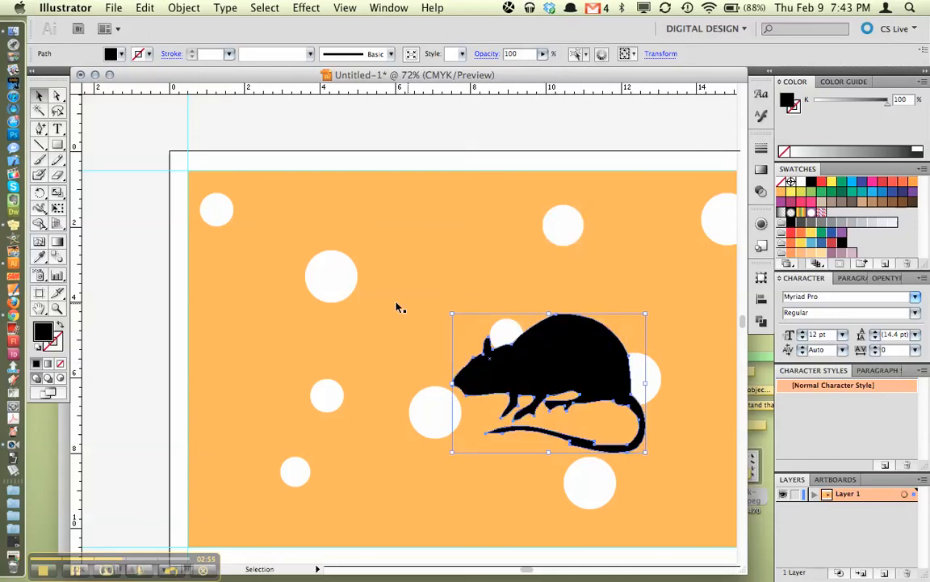
# Try to reshape the rat's neck outline by moving an anchor point with Direct Selection, and undo it
pyautogui.click(57, 96)
pyautogui.click(515, 348)
pyautogui.click(515, 348)
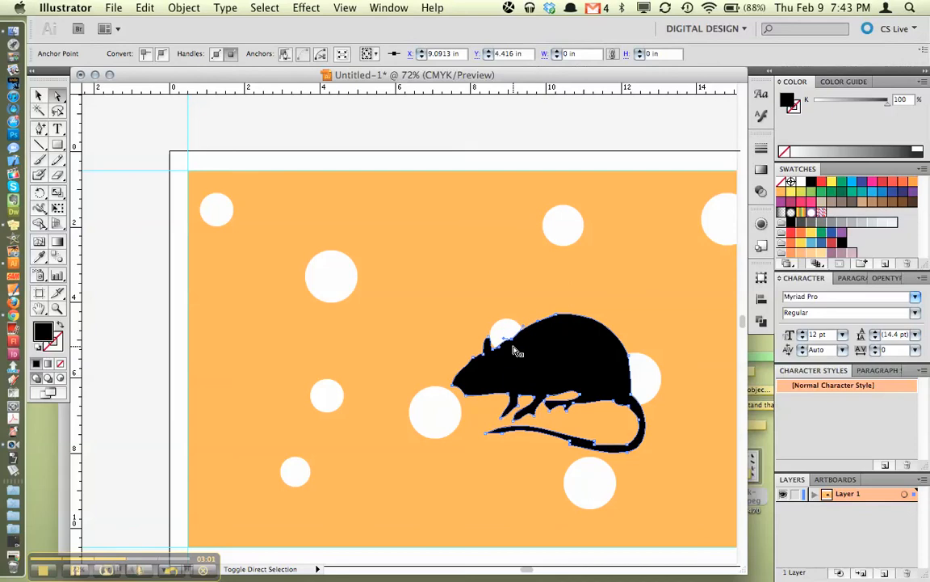
pyautogui.press('super+z')
# Shift the anchor point where the rat's back meets its tail slightly outward to X 12.3925 in, and deselect the rat
pyautogui.click(632, 396)
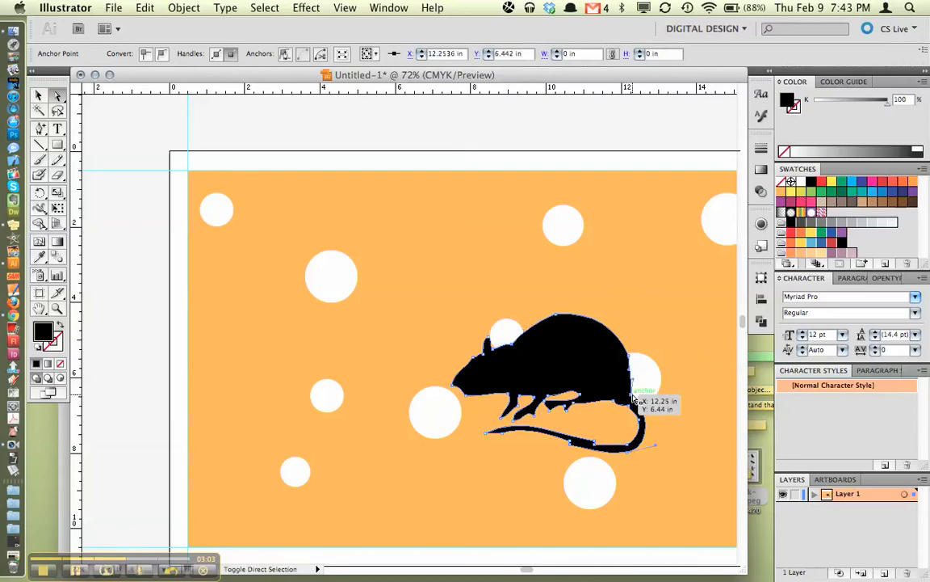
pyautogui.click(634, 397)
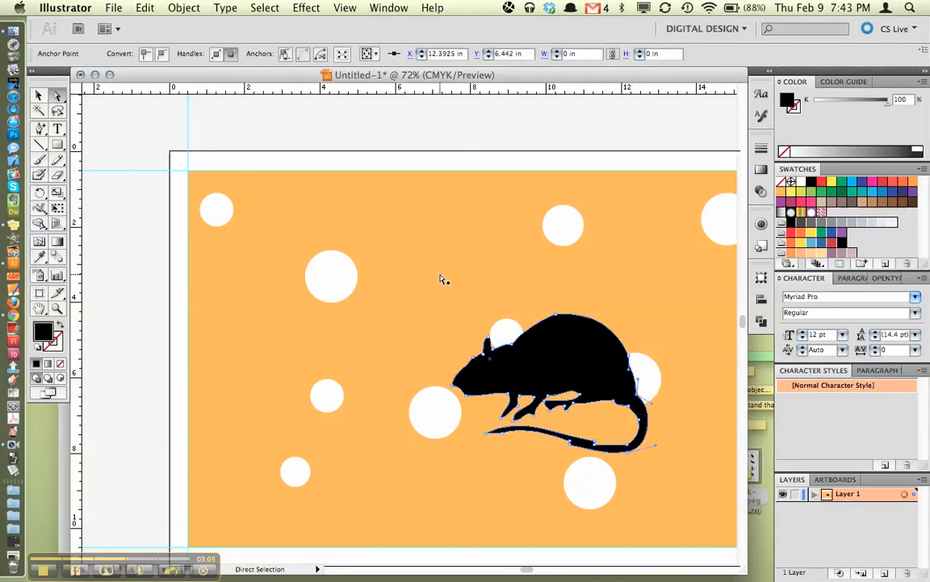
pyautogui.click(38, 96)
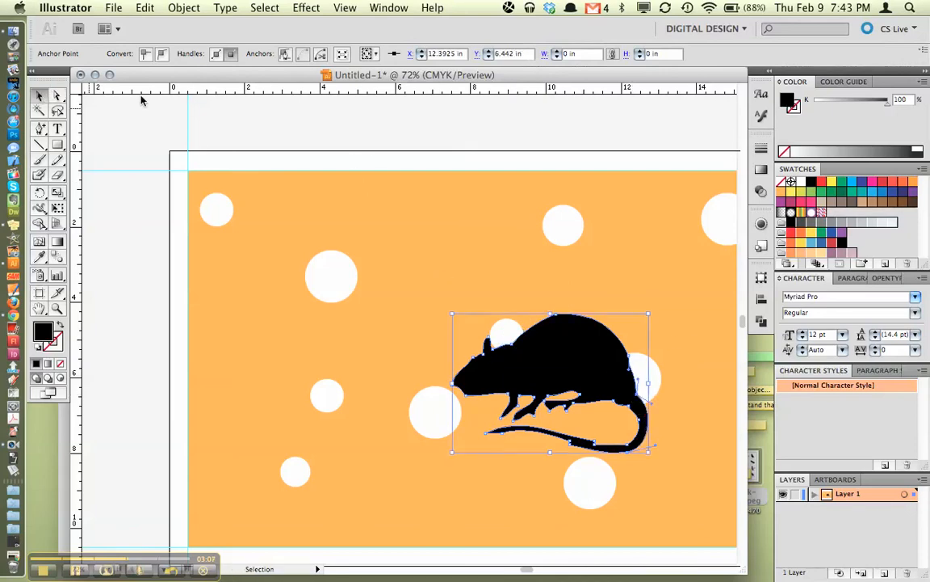
pyautogui.click(386, 137)
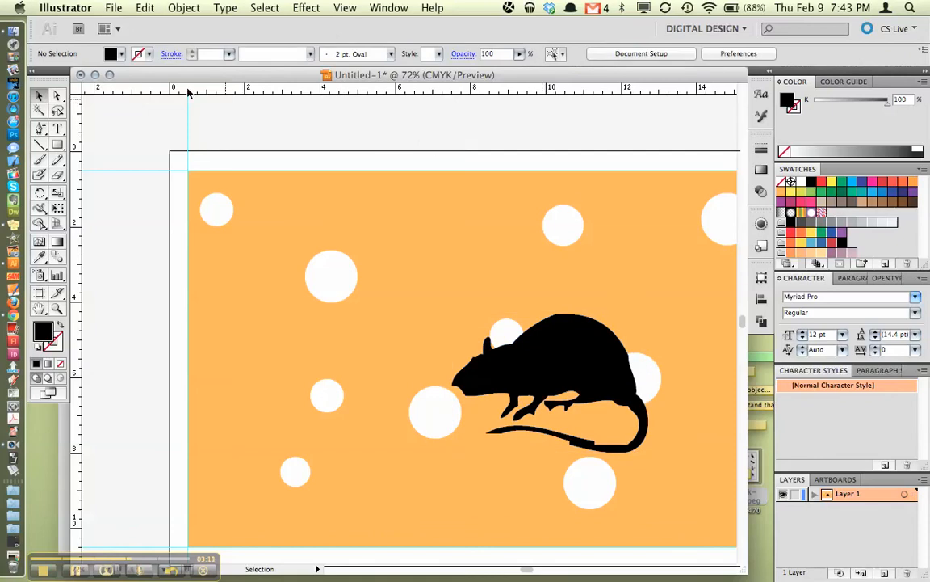
# Place the stock-vector-fourteen-rodent JPEG from the Desktop on the upper-left part of the orange background, about 5.1 inches wide
pyautogui.click(112, 8)
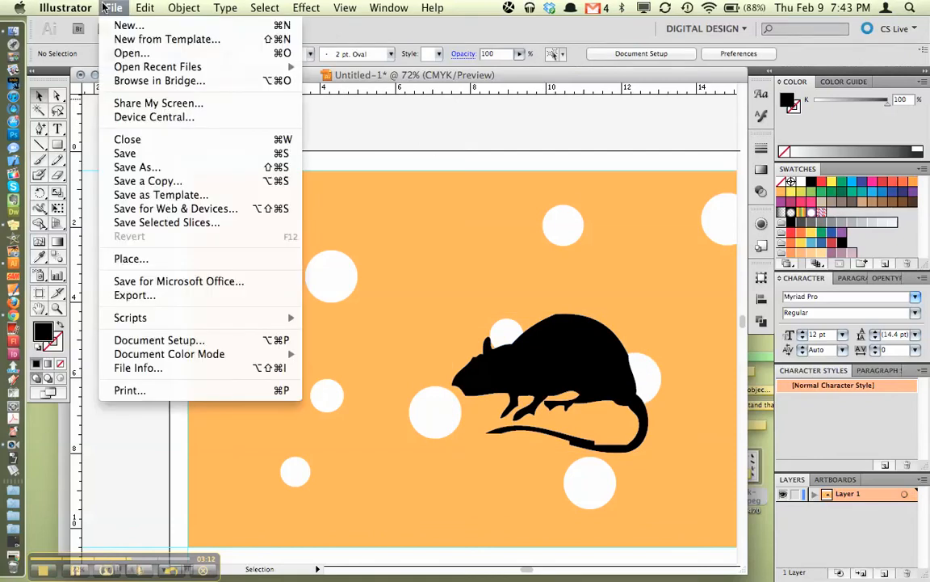
pyautogui.click(153, 263)
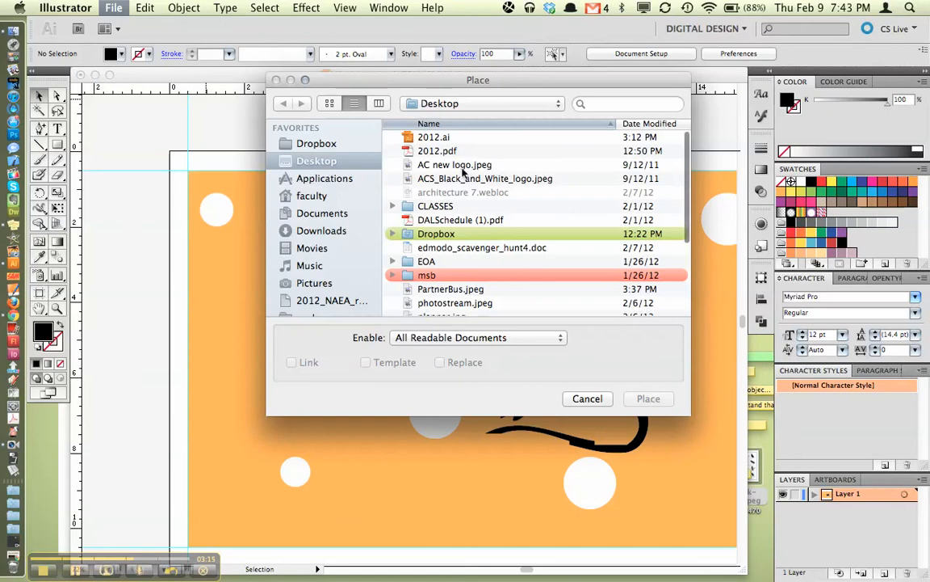
pyautogui.scroll(-5, 471, 220)
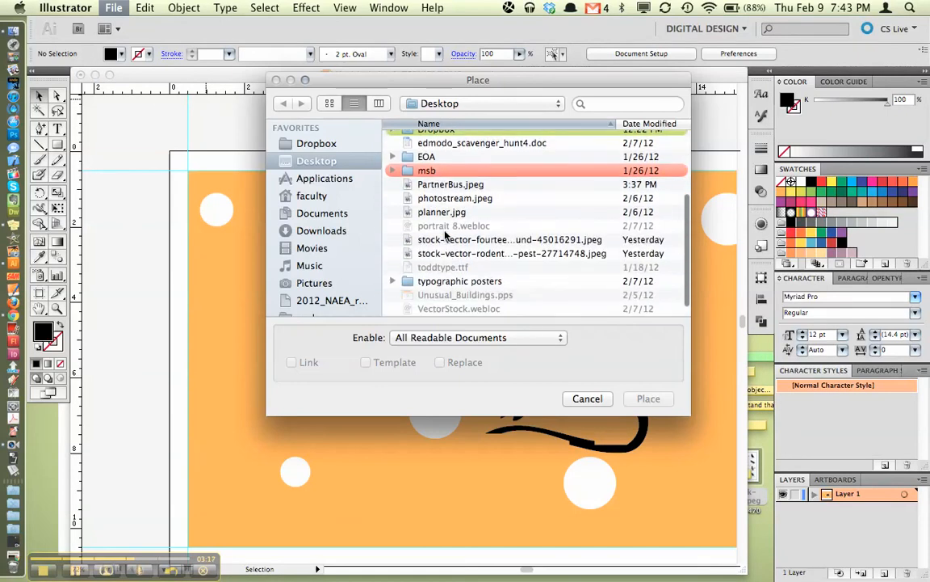
pyautogui.doubleClick(446, 234)
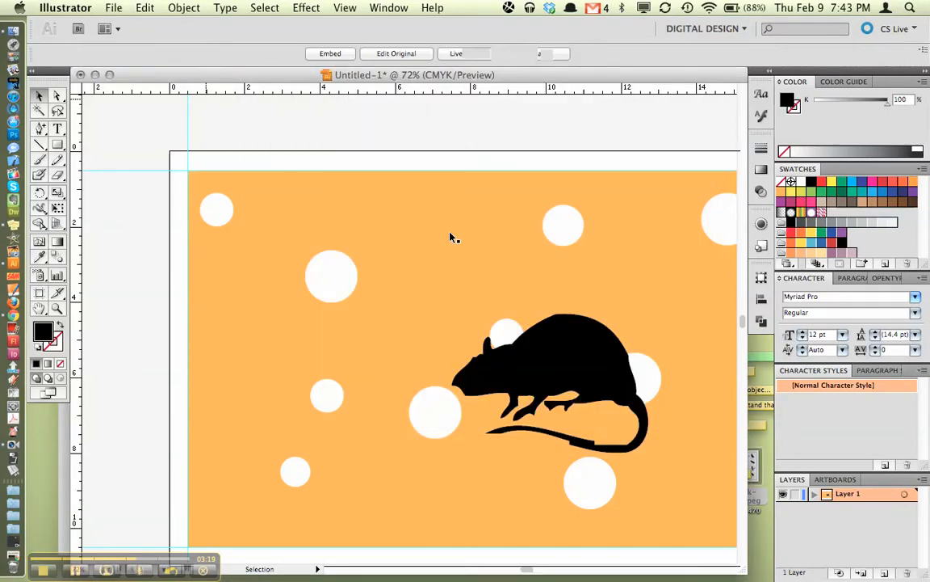
pyautogui.moveTo(381, 307); pyautogui.dragTo(245, 201)
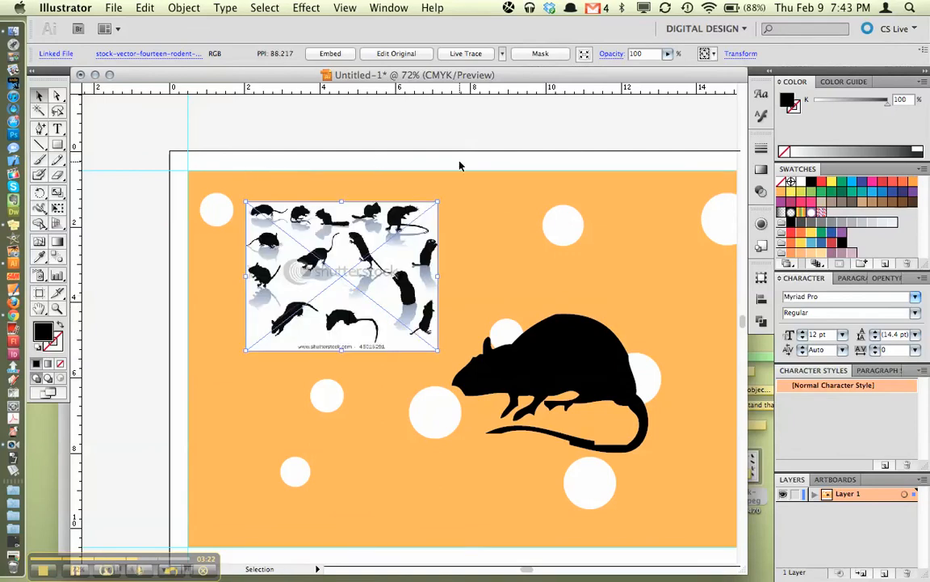
# Live Trace the placed rodent image with the default preset, expand it into paths and ungroup the result
pyautogui.click(467, 54)
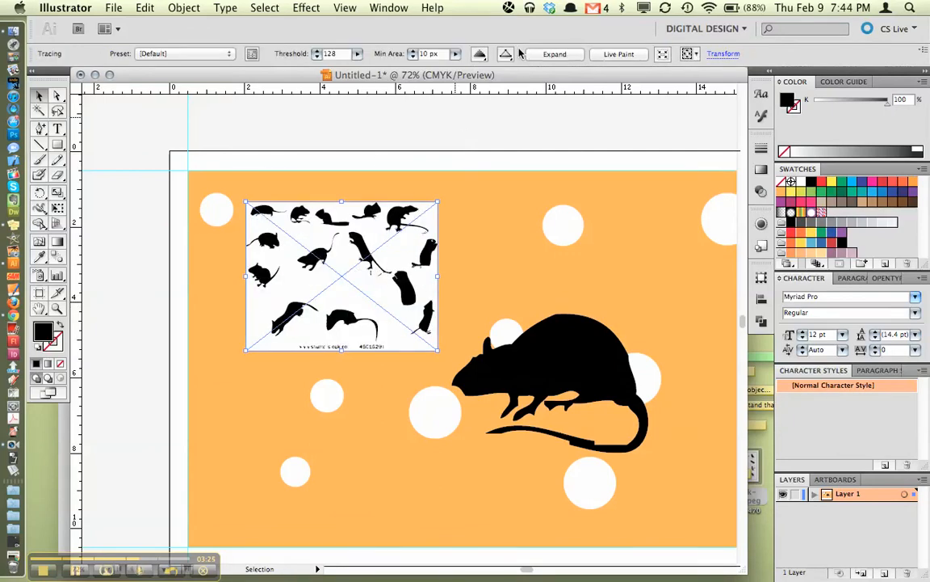
pyautogui.click(555, 54)
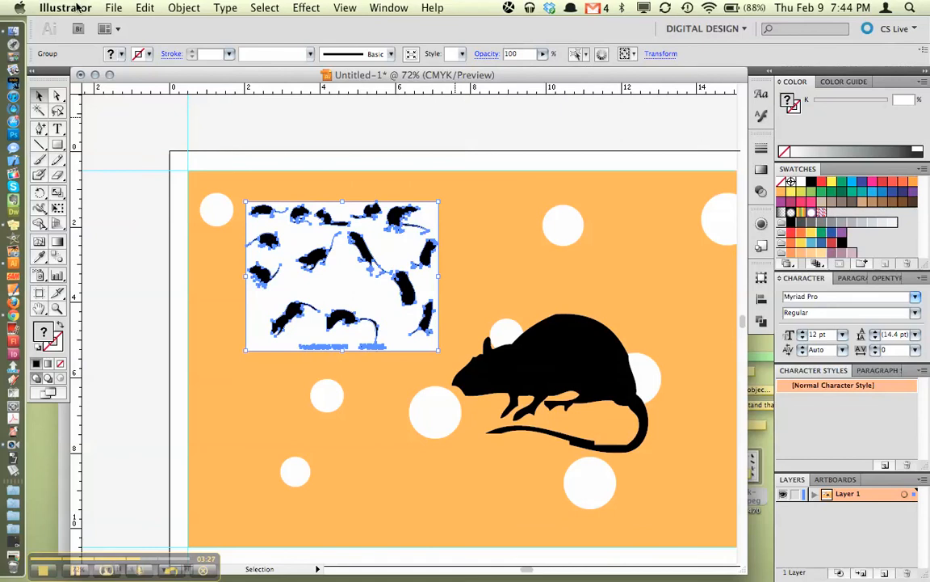
pyautogui.click(146, 7)
pyautogui.moveTo(184, 7)
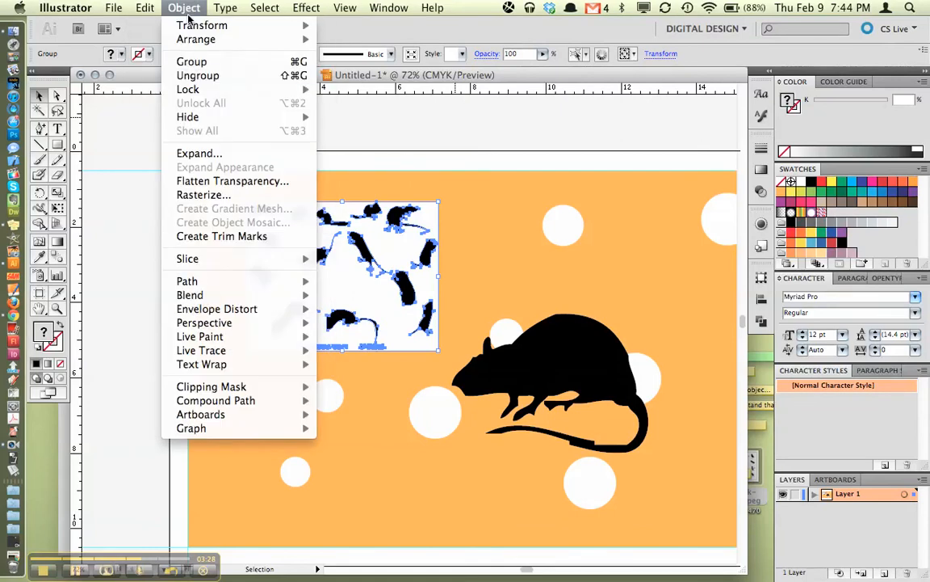
pyautogui.click(194, 76)
# Delete the traced image's white background, along with the two lowest rodent silhouettes and the website text beneath them
pyautogui.click(332, 134)
pyautogui.click(331, 285)
pyautogui.press('Delete')
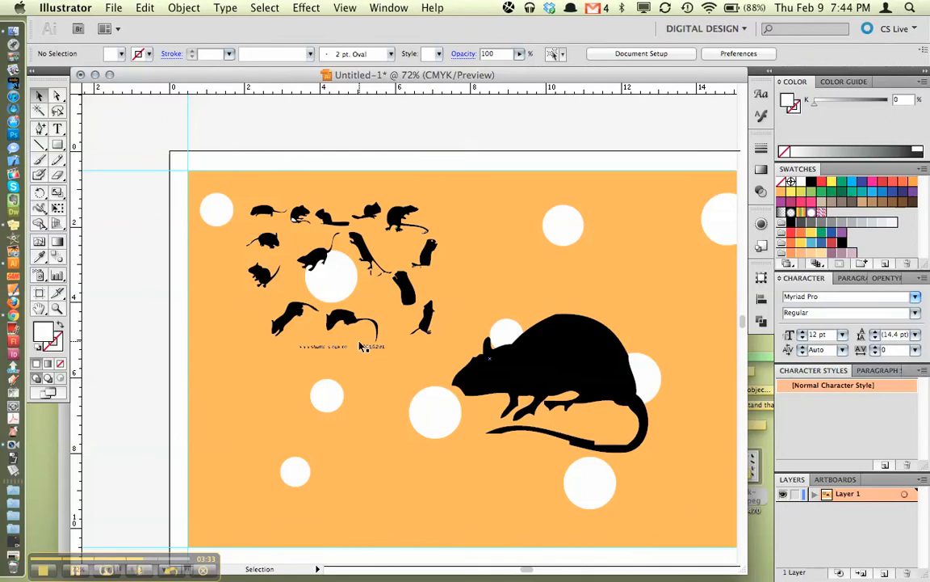
pyautogui.moveTo(145, 341); pyautogui.dragTo(359, 301)
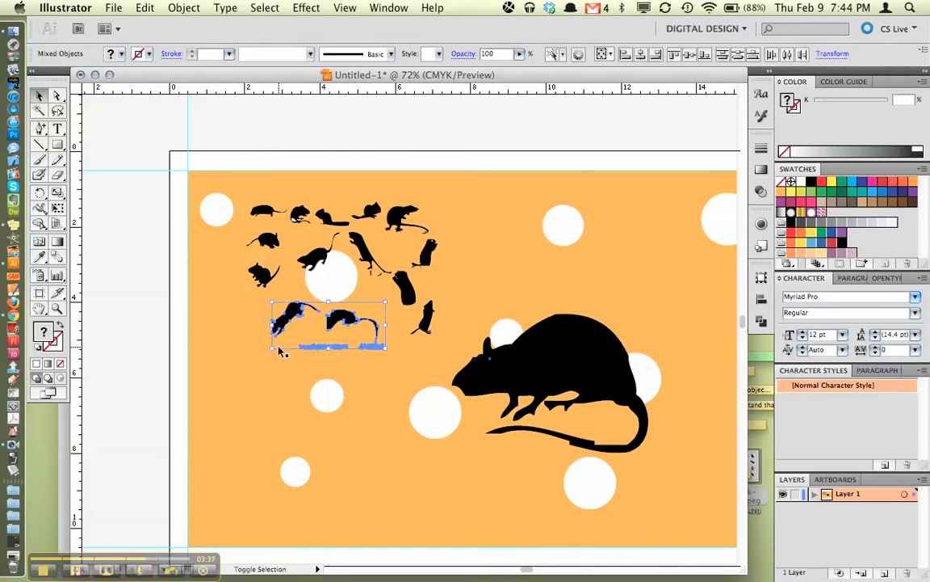
pyautogui.press('Delete')
# Move the long-tailed rat and the upright rodent below it out of the traced cluster, to the right beside the upper white circle
pyautogui.moveTo(404, 216); pyautogui.dragTo(557, 215)
pyautogui.moveTo(404, 216); pyautogui.dragTo(507, 230)
pyautogui.click(424, 153)
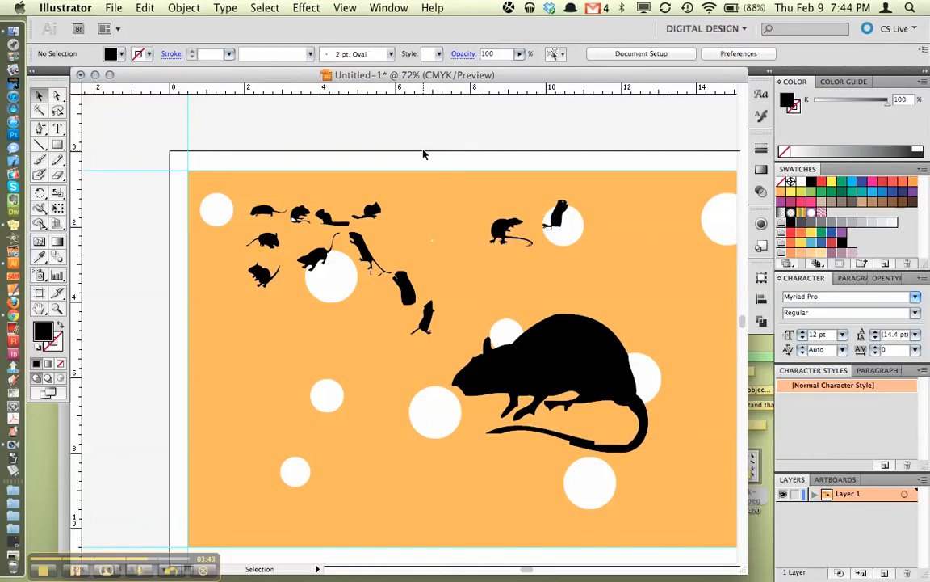